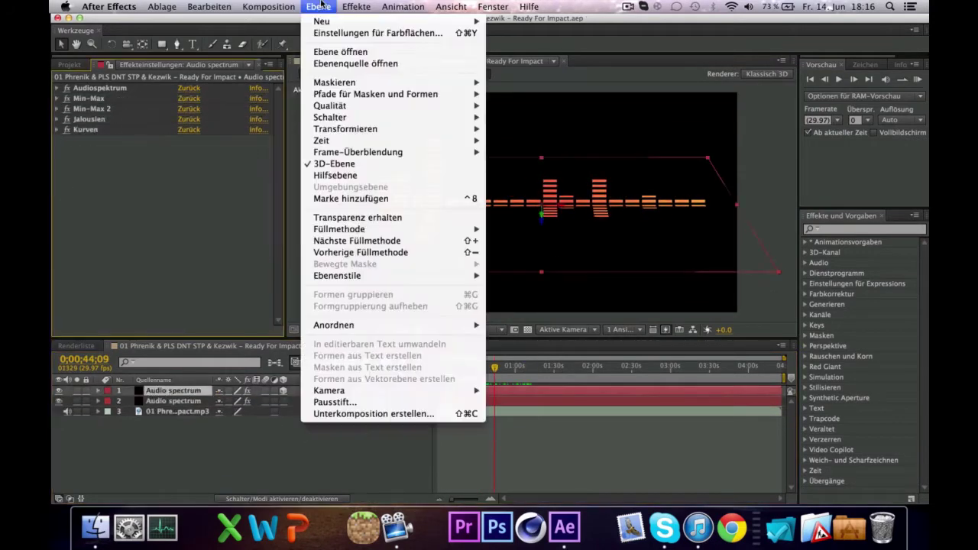
# Start adding a slant effect to the duplicated Audio spectrum layer from the Effect menu.
pyautogui.click(356, 6)
pyautogui.moveTo(426, 318)
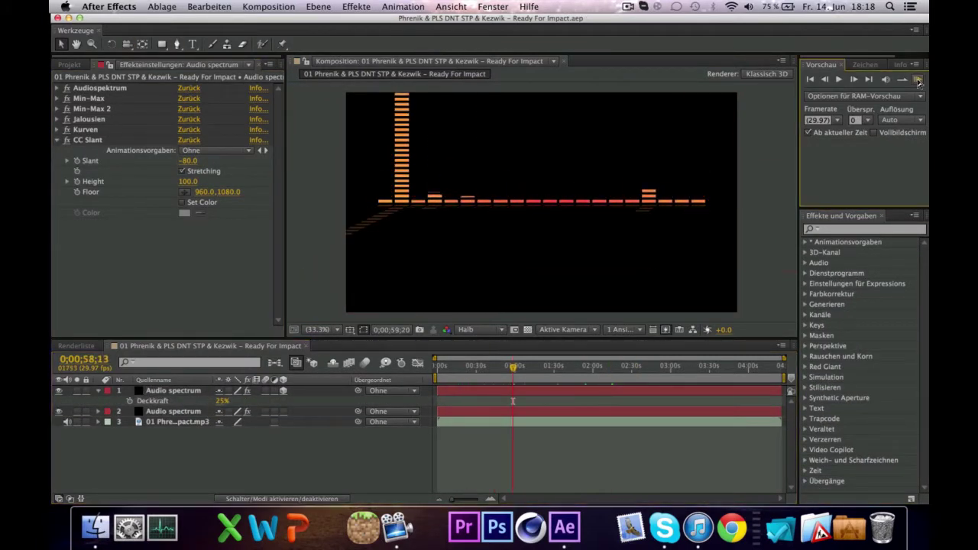
# Select the top Audio spectrum layer and show its rotation to flip it -180° on X.
pyautogui.hotkey('ctrl', 'Down')
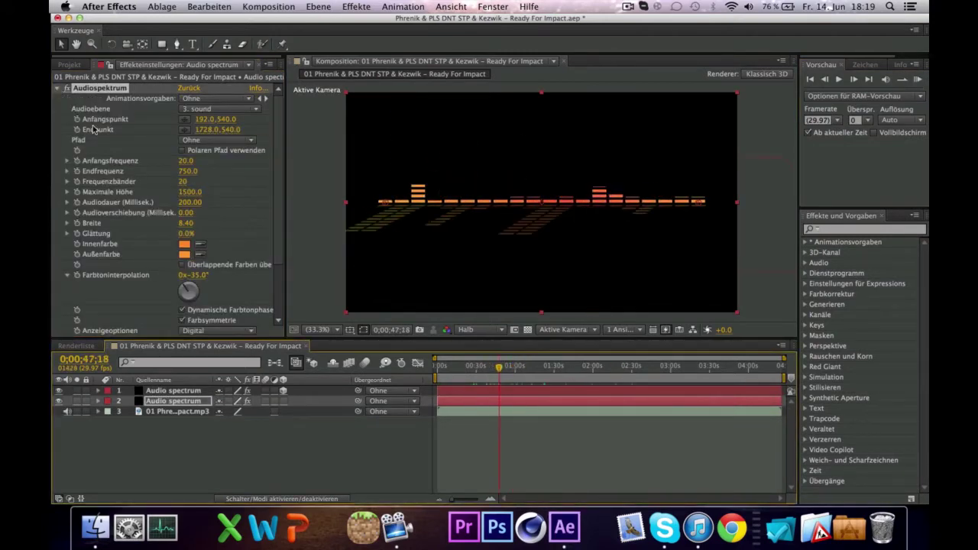
pyautogui.click(172, 390)
pyautogui.press('r')
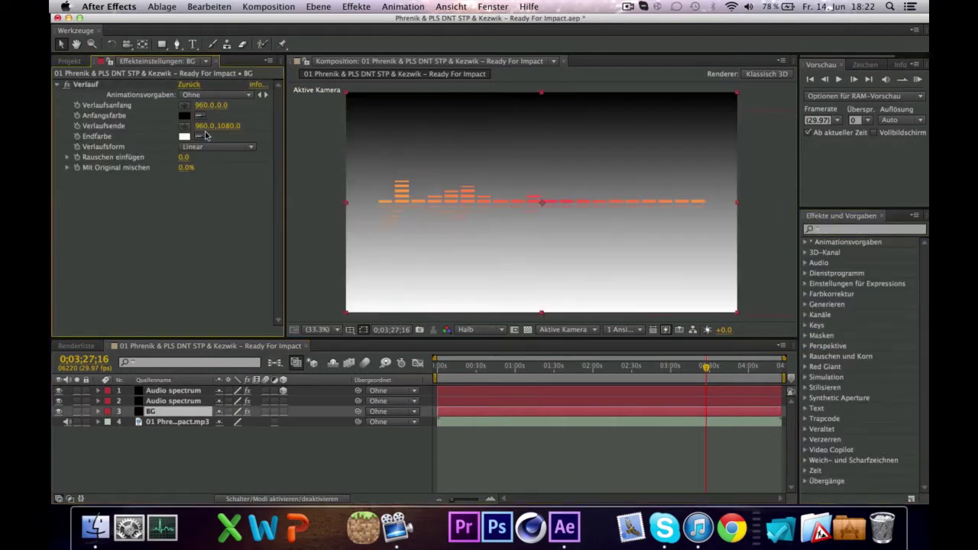
# Tint the BG gradient's start colour light blue.
pyautogui.moveTo(508, 446); pyautogui.dragTo(421, 345)
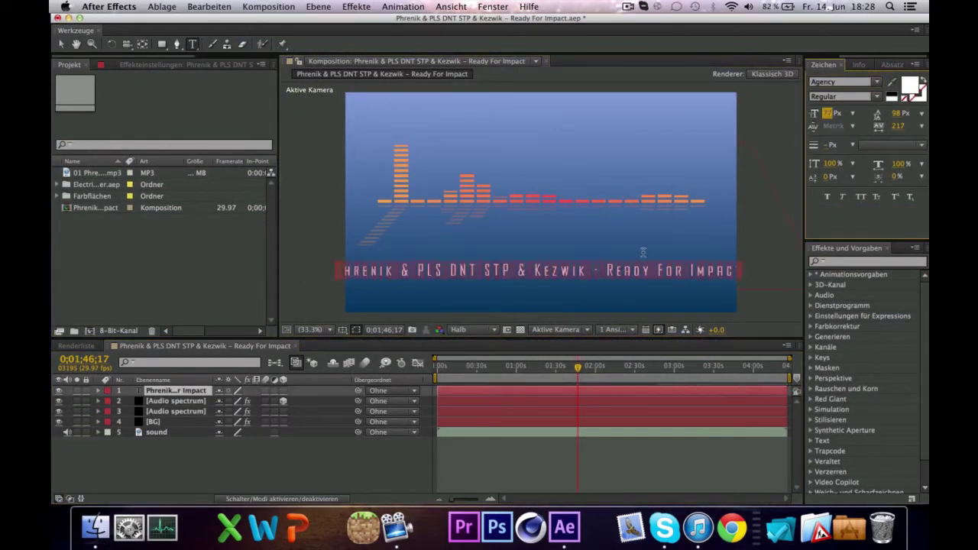
# Set the title font to Devil Breeze Light and preview at full resolution.
pyautogui.click(877, 82)
pyautogui.click(862, 107)
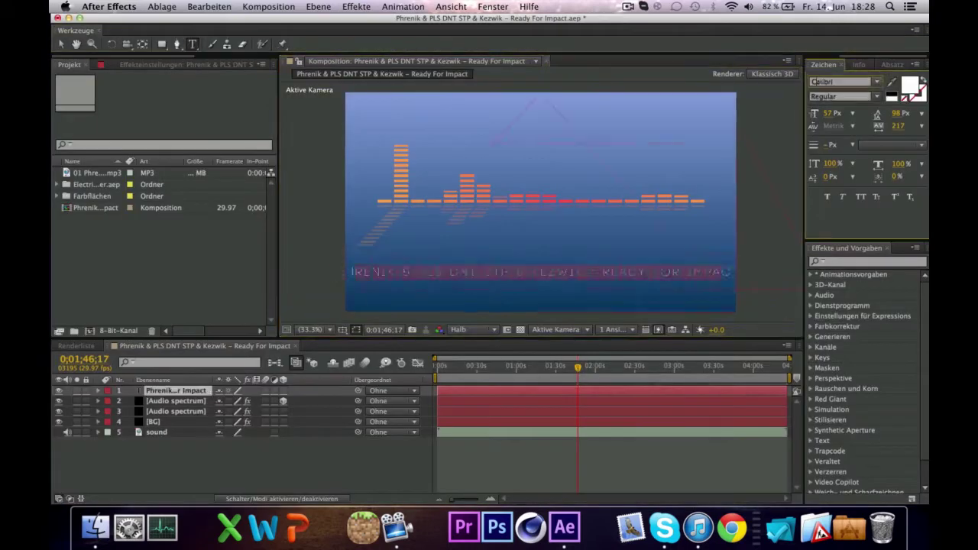
pyautogui.click(877, 82)
pyautogui.click(851, 166)
pyautogui.click(468, 329)
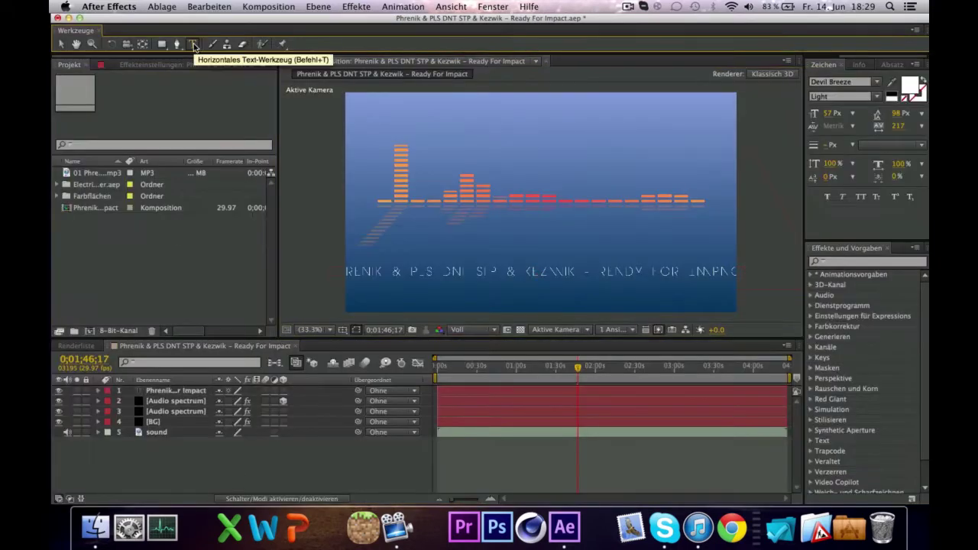
# Tighten the title's tracking and move it to the top of the frame.
pyautogui.doubleClick(194, 45)
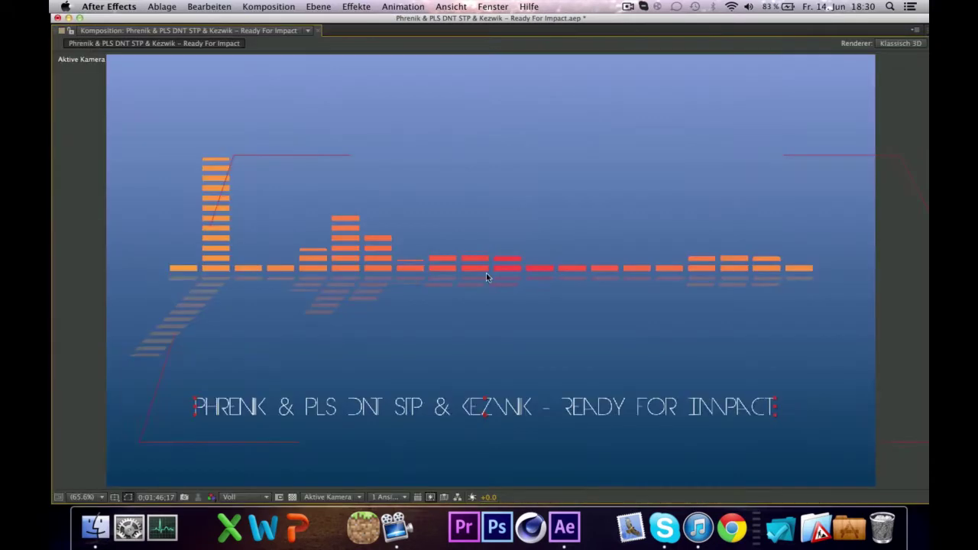
pyautogui.moveTo(899, 125); pyautogui.dragTo(896, 114)
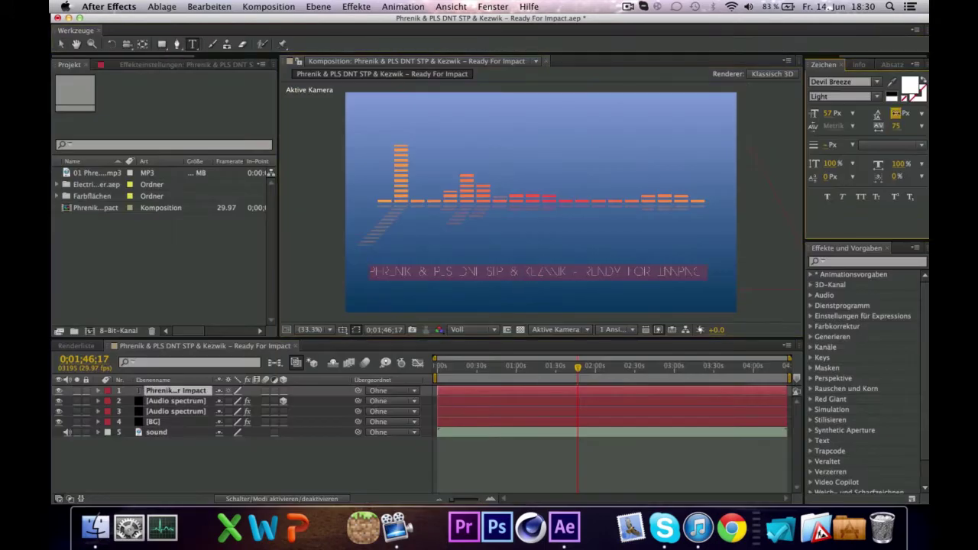
pyautogui.press('p')
pyautogui.moveTo(455, 272); pyautogui.dragTo(503, 137)
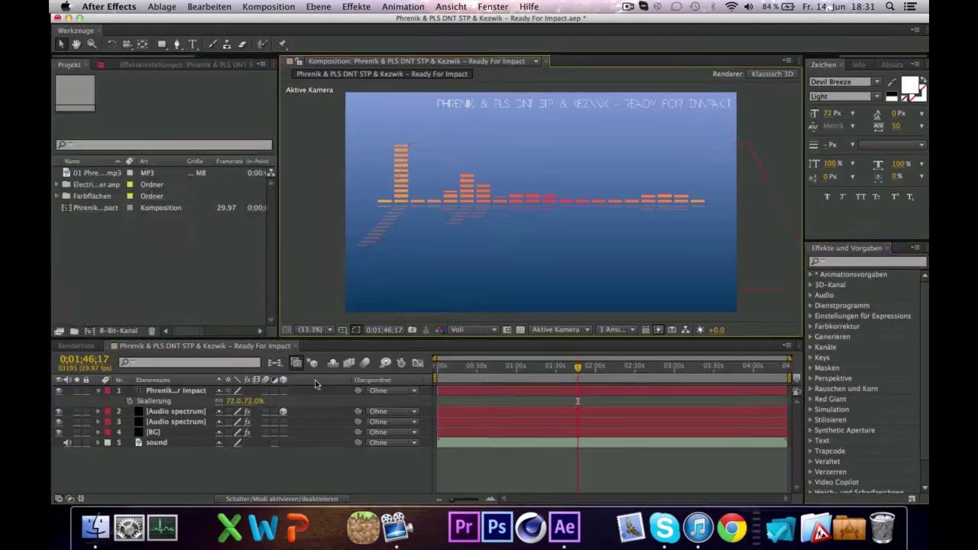
# Apply a Generate > Ramp gradient to the title text.
pyautogui.click(356, 6)
pyautogui.click(535, 399)
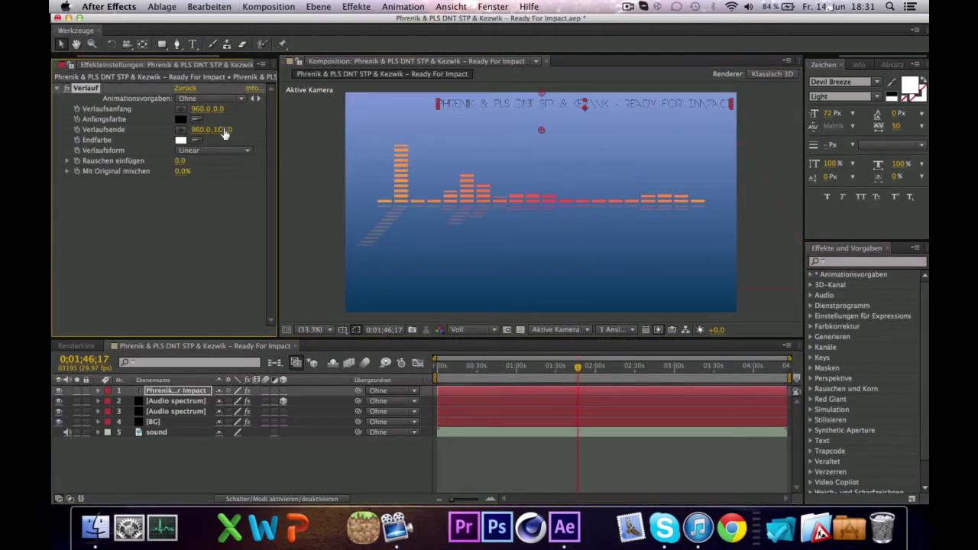
pyautogui.press('.')
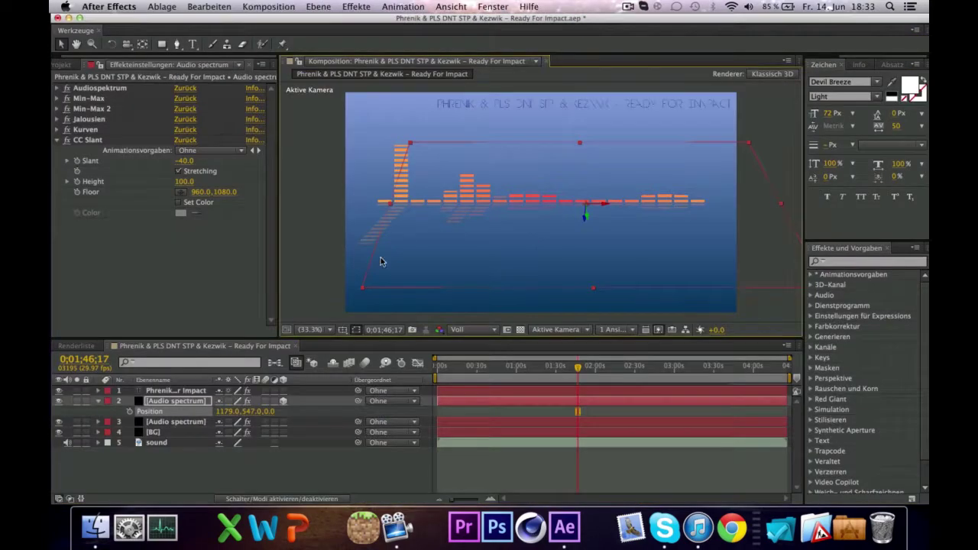
# Deselect the Audio spectrum layer before drawing the bottom outline rectangle.
pyautogui.click(194, 449)
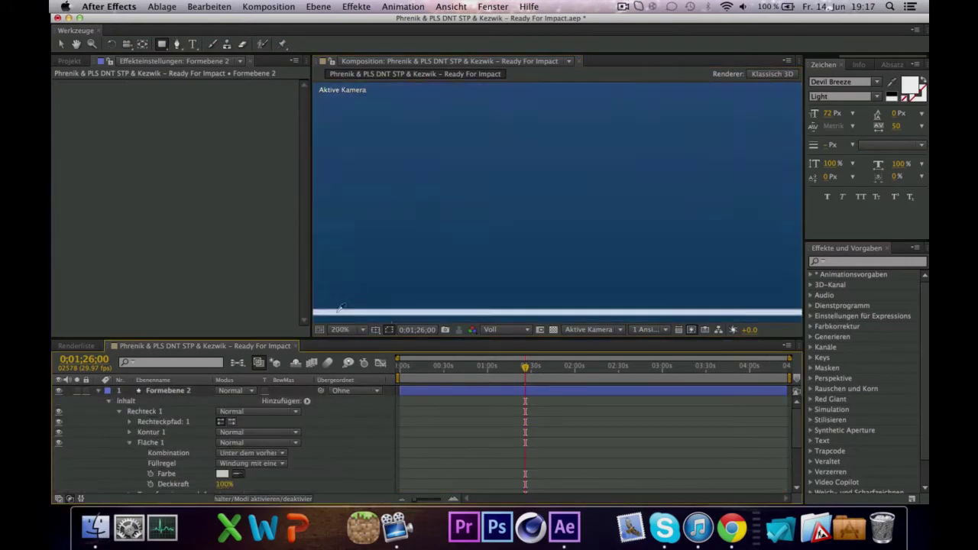
# Delete the bar's Trim Paths group and add shape properties to the fill bar again.
pyautogui.click(359, 304)
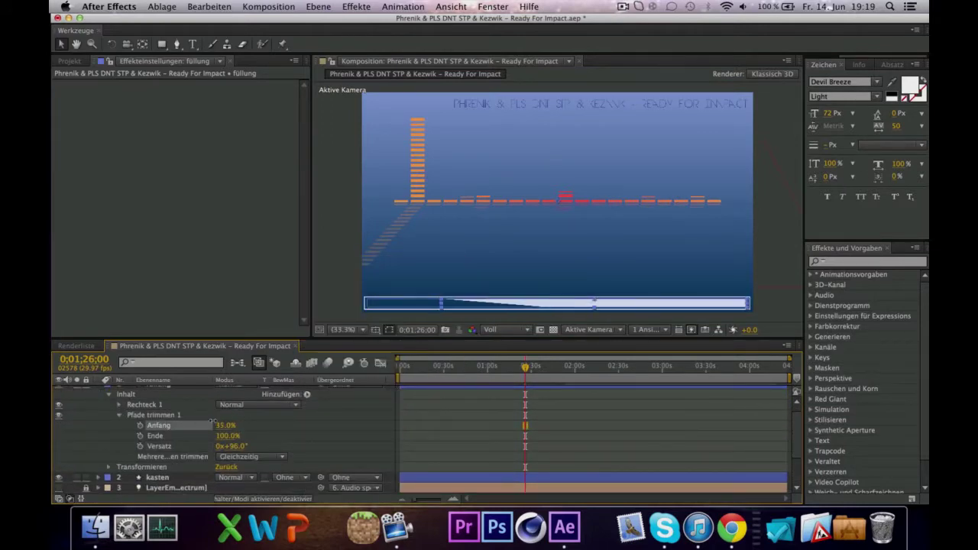
pyautogui.press('Delete')
pyautogui.click(306, 394)
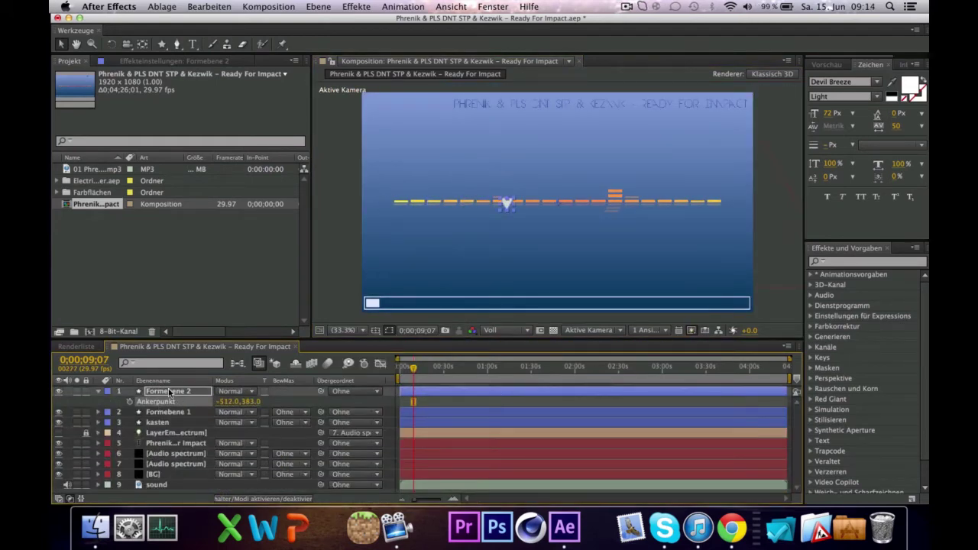
# Adjust the triangle shape's scale value, then use the Edit commands.
pyautogui.press('s')
pyautogui.click(234, 403)
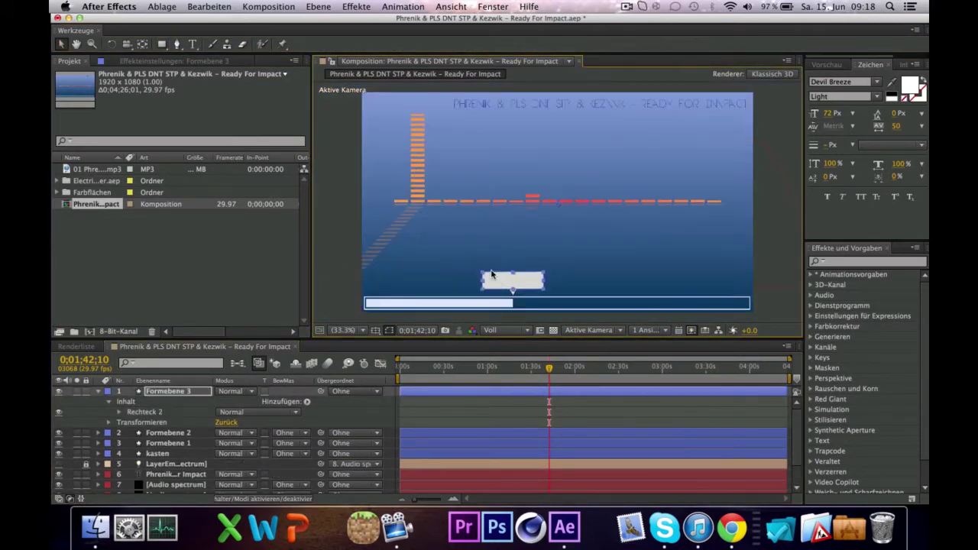
pyautogui.click(209, 6)
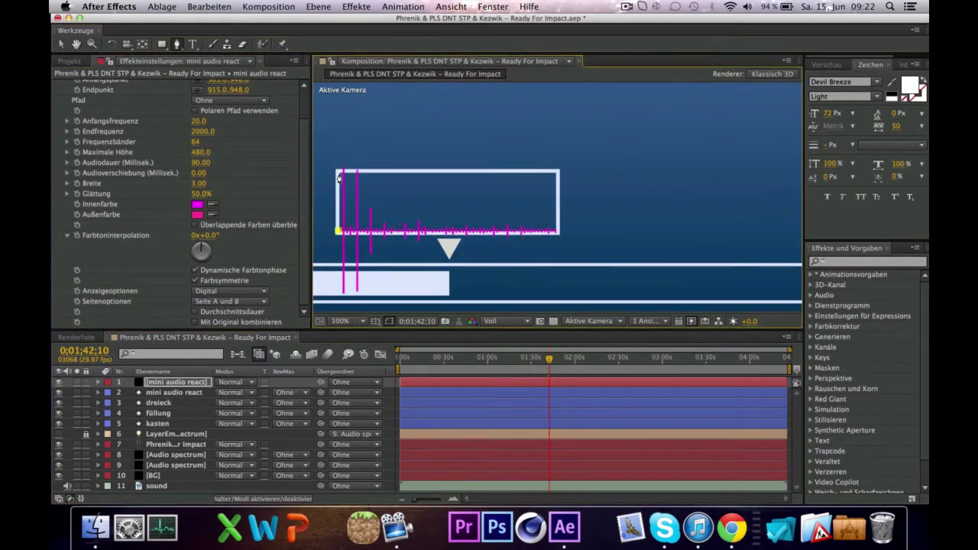
# Adjust the mini spectrum's Audio Spectrum start point to fit the box.
pyautogui.scroll(2, 353, 233)
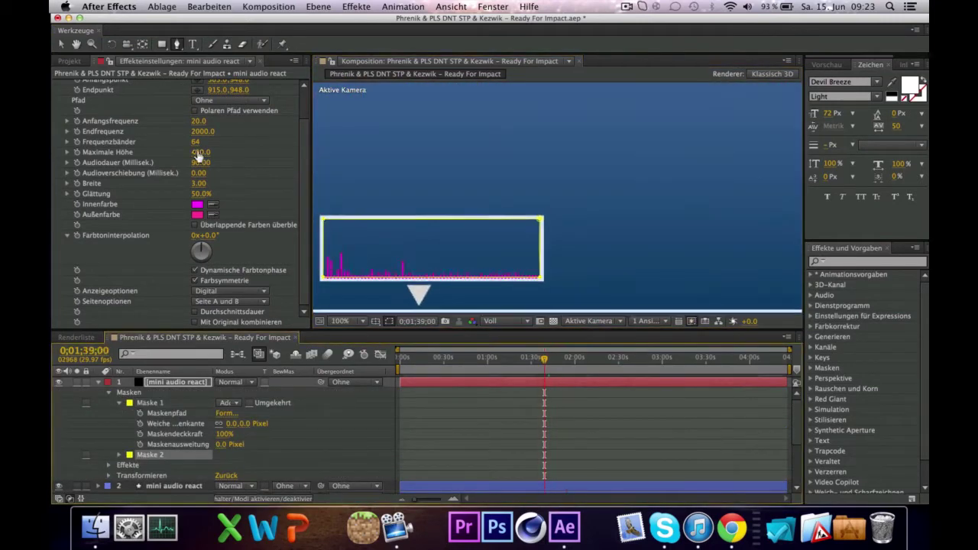
pyautogui.scroll(2, 240, 153)
pyautogui.click(240, 116)
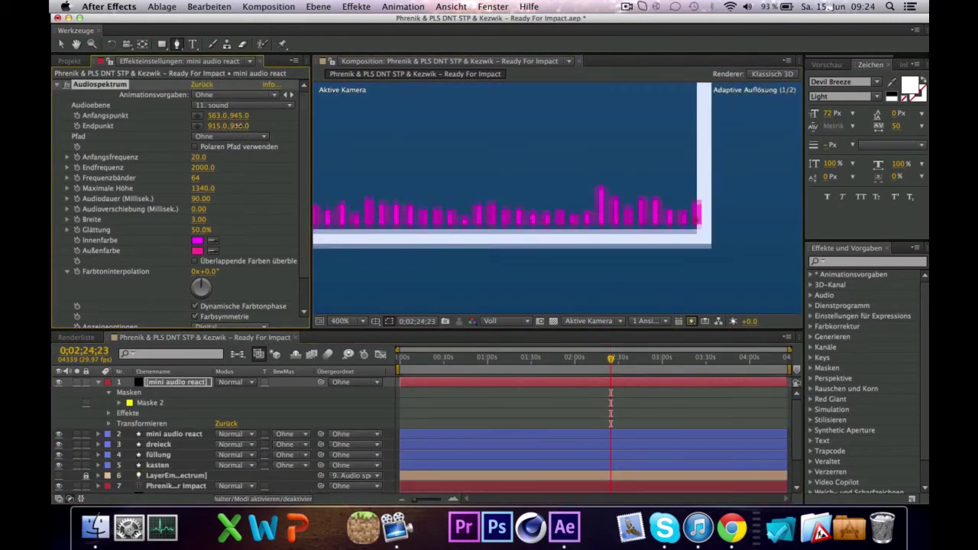
pyautogui.scroll(-7, 315, 208)
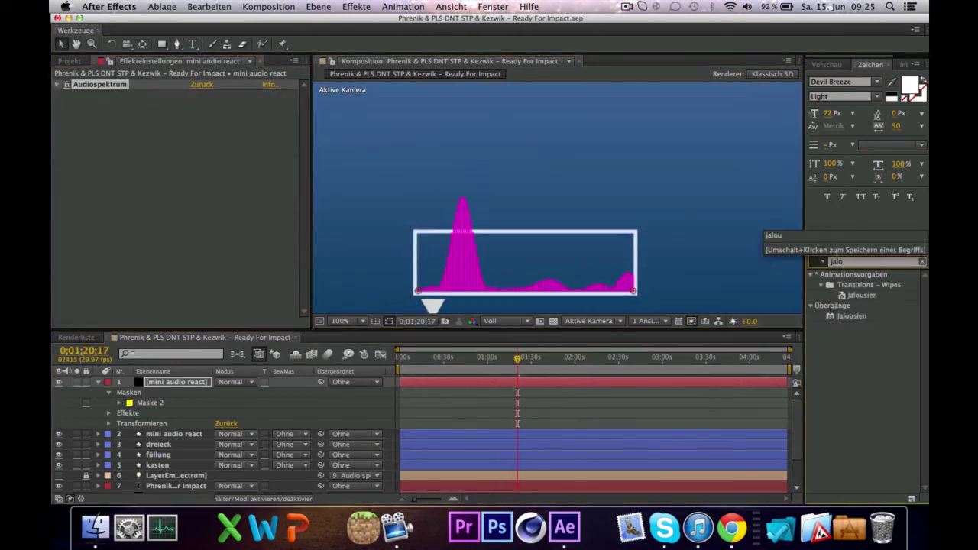
# Apply a Linear Wipe effect to the mini spectrum.
pyautogui.click(356, 6)
pyautogui.moveTo(393, 256)
pyautogui.click(568, 485)
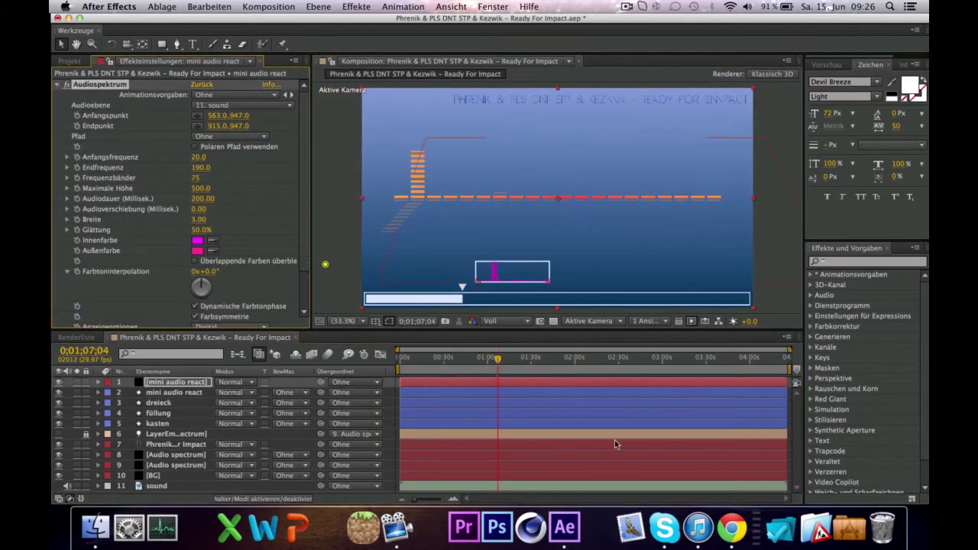
# Change the mini spectrum's Inside Color to a light colour.
pyautogui.moveTo(553, 359); pyautogui.dragTo(533, 363)
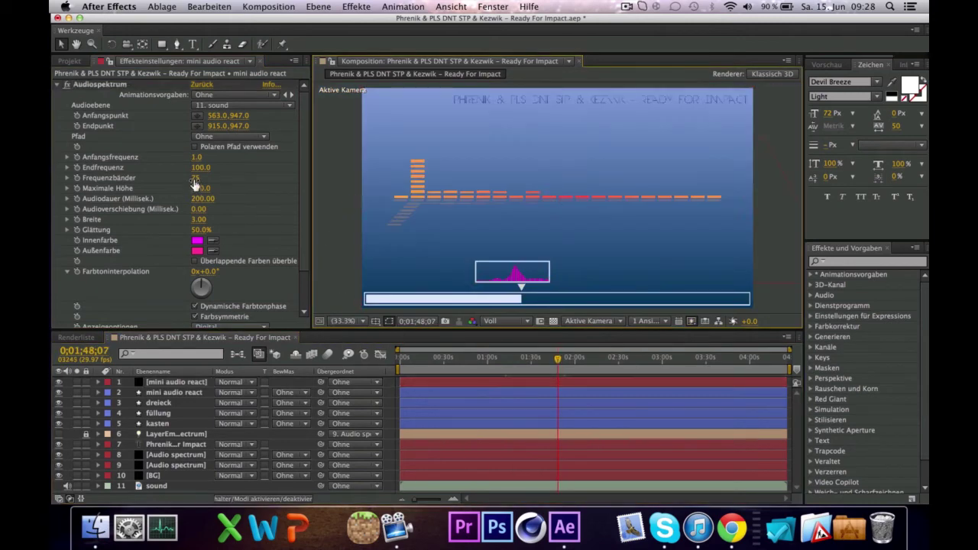
pyautogui.click(813, 67)
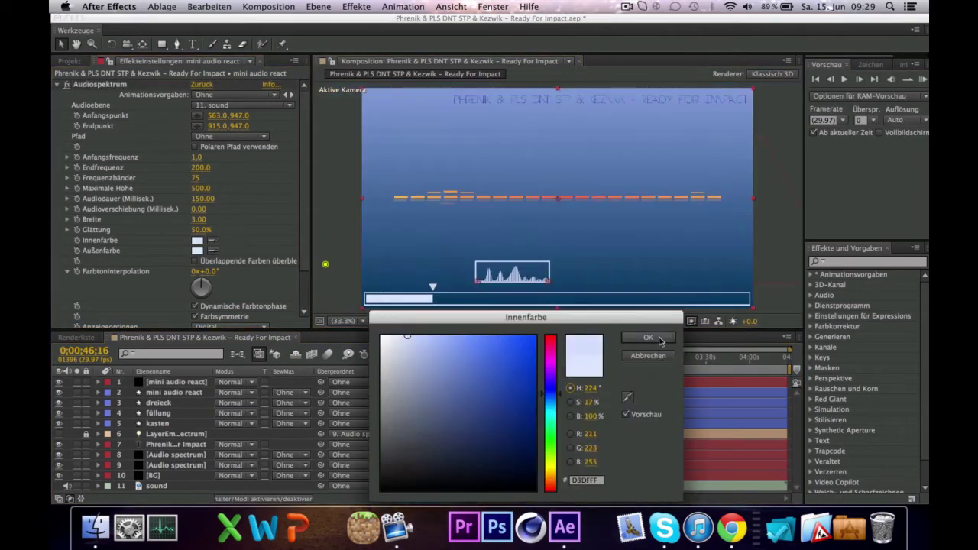
pyautogui.click(648, 338)
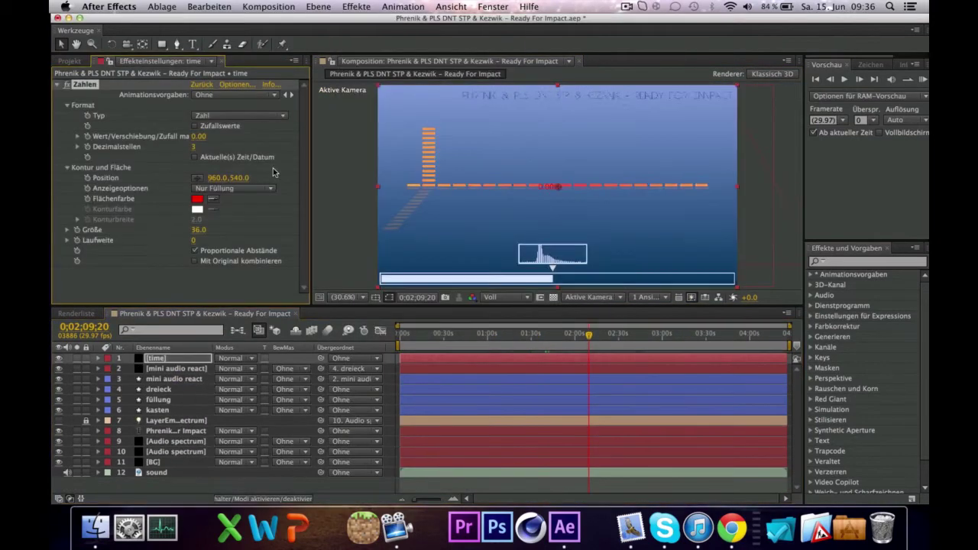
# Add two Linear Wipe effects to the time layer and set the second wipe's angle.
pyautogui.write('linear')
pyautogui.moveTo(861, 336); pyautogui.dragTo(206, 264)
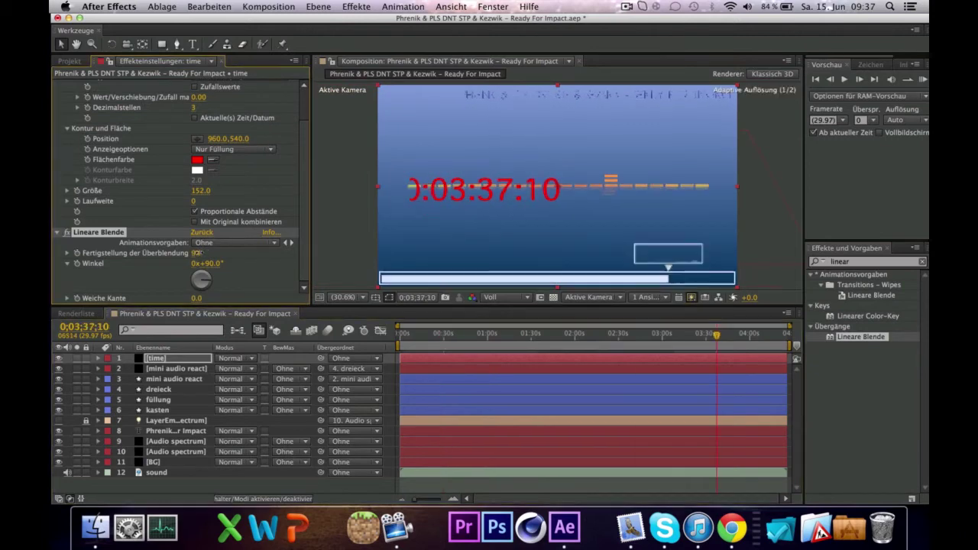
pyautogui.press('super+d')
pyautogui.click(208, 263)
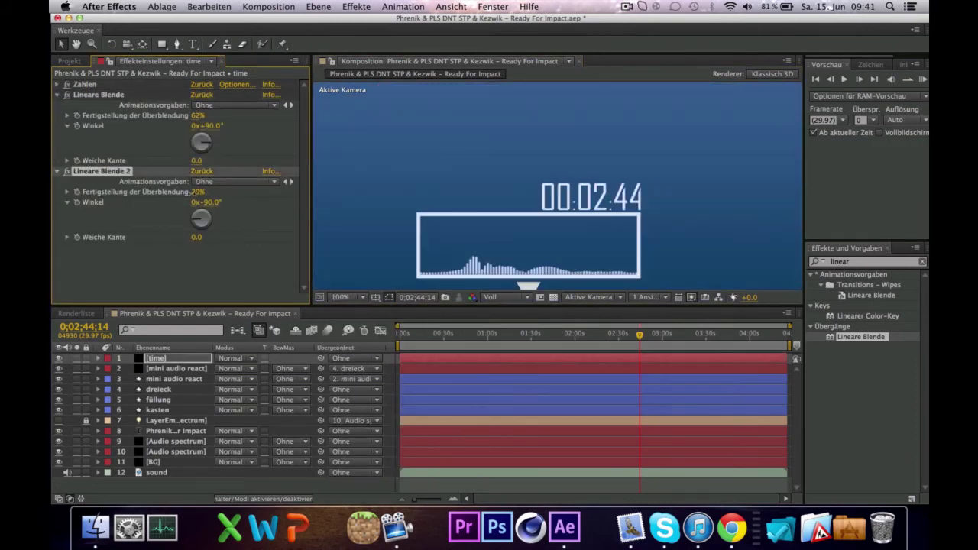
pyautogui.scroll(-5, 133, 219)
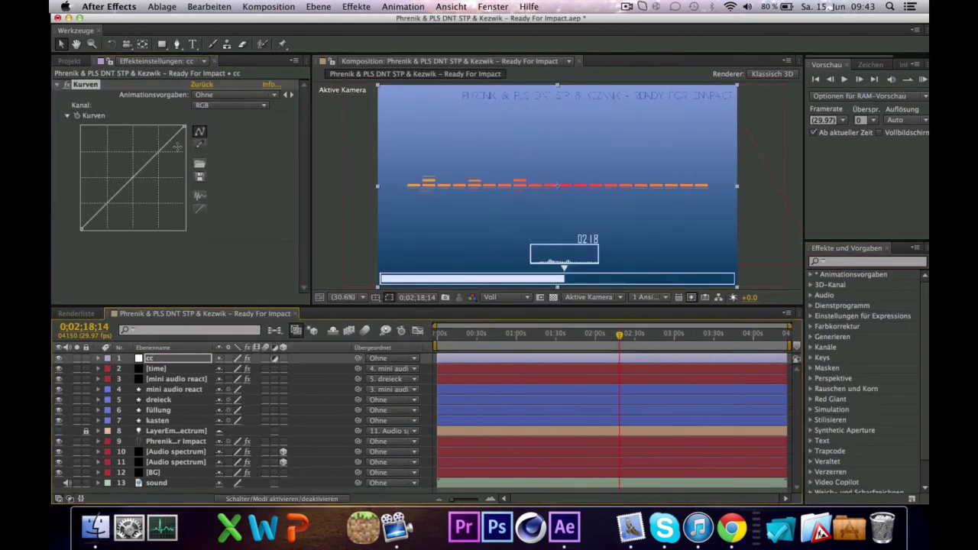
# Apply Color Correction > Levels to the cc adjustment layer (input 9–247, gamma 1.12).
pyautogui.click(357, 6)
pyautogui.click(551, 451)
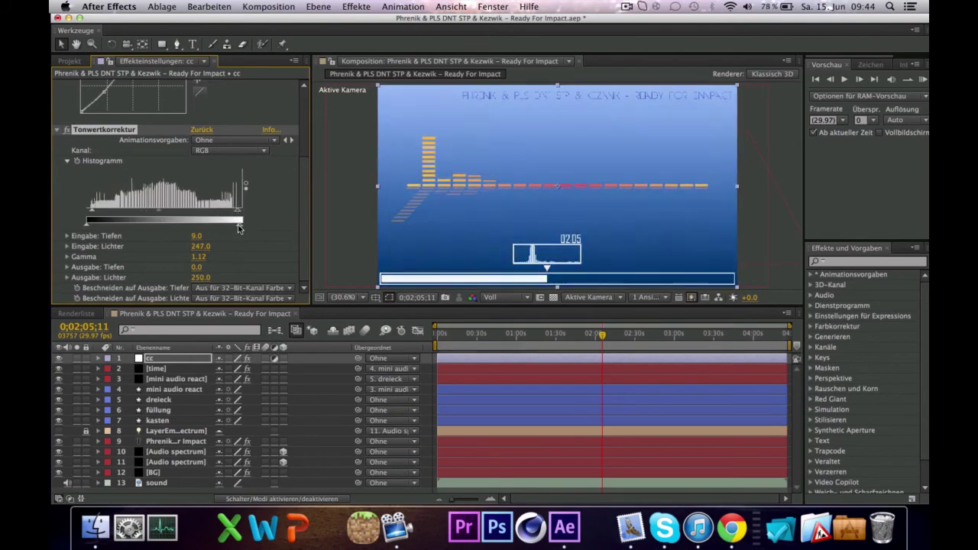